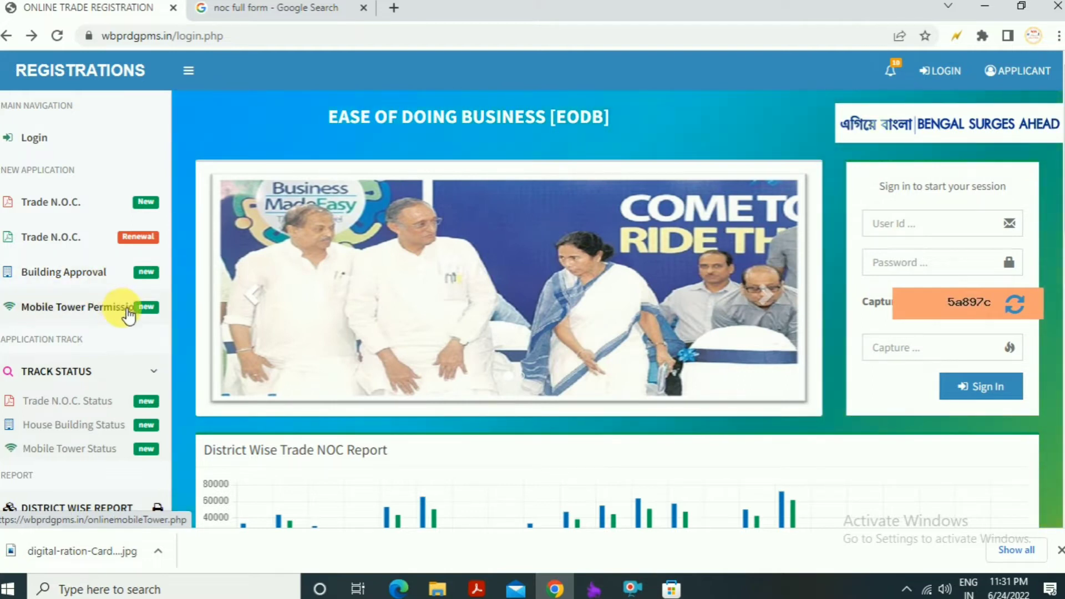
Open the application form for a new Trade N.O.C.
scroll(56, 355, down, 3)
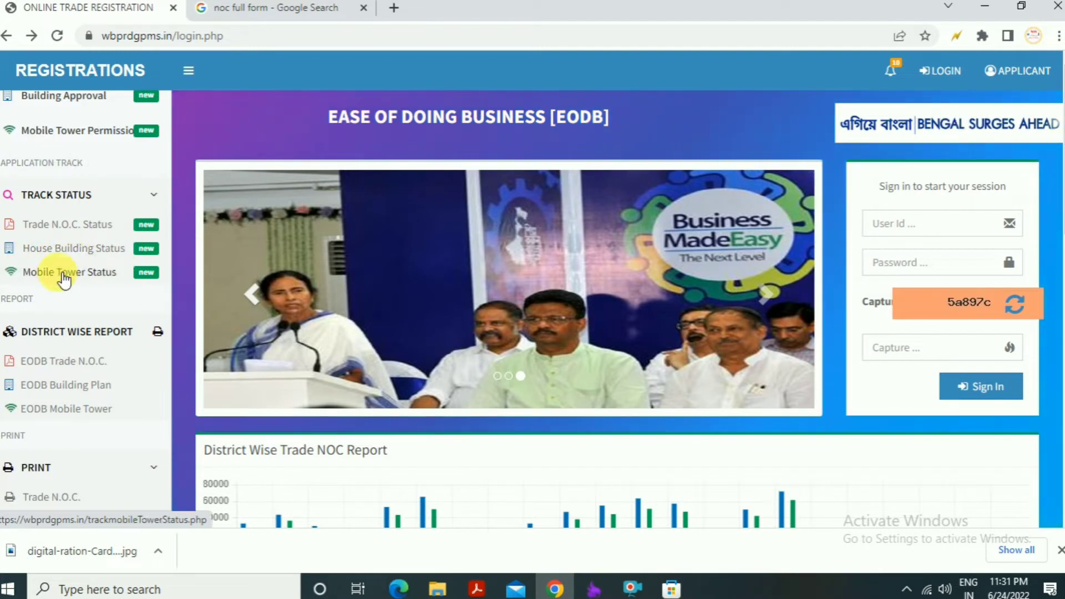
scroll(25, 279, up, 3)
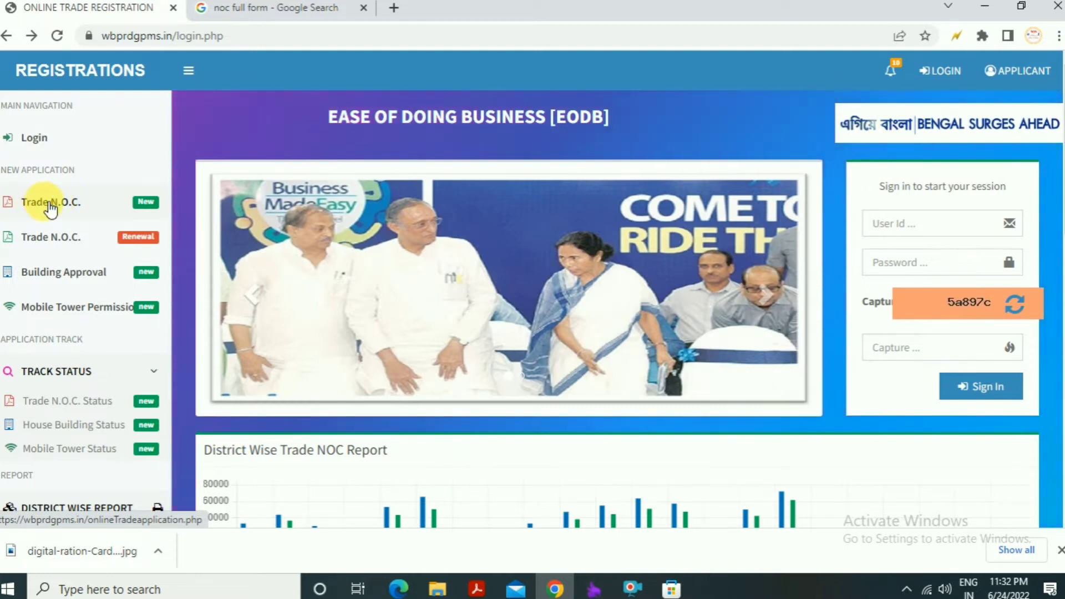
click(58, 206)
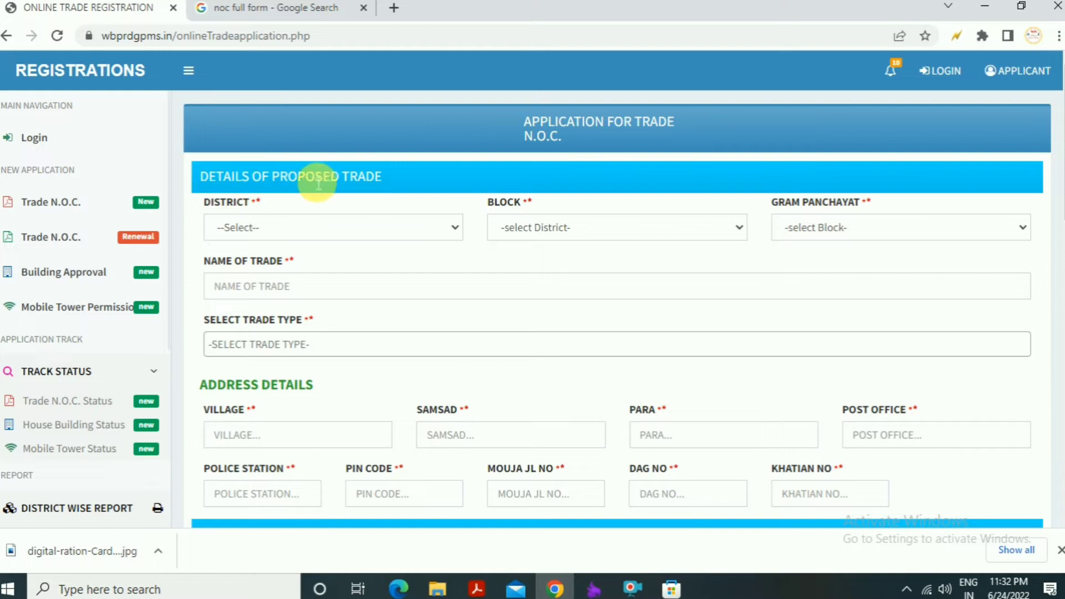
Examine the proposed trade fields, including the name of trade and the list of trade types, and the address details below them.
drag(537, 128, 625, 142)
click(267, 165)
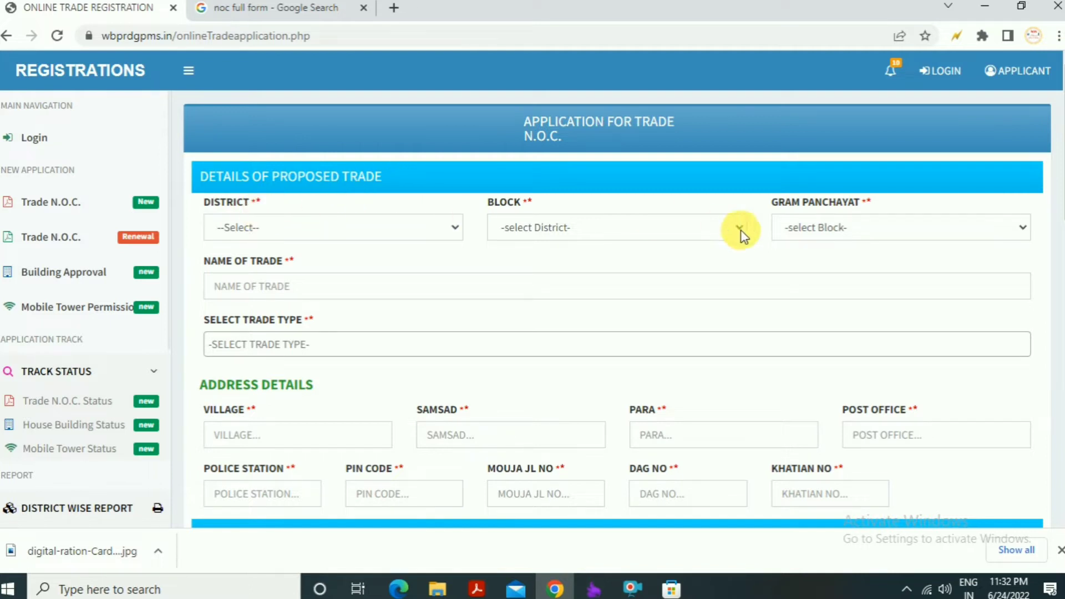
scroll(733, 245, down, 2)
scroll(732, 242, up, 2)
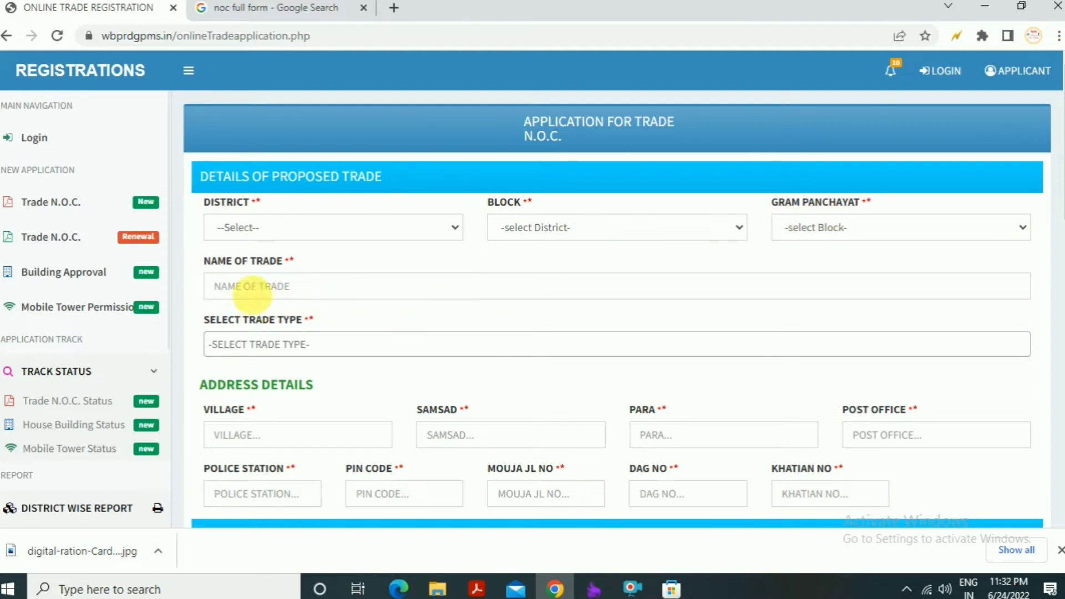
click(233, 294)
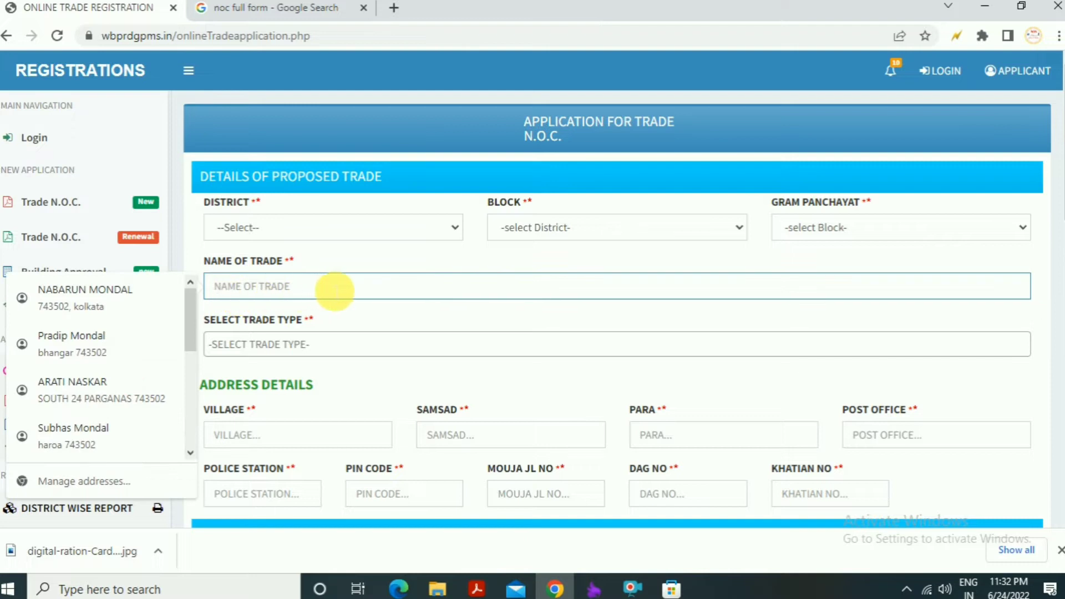
click(267, 286)
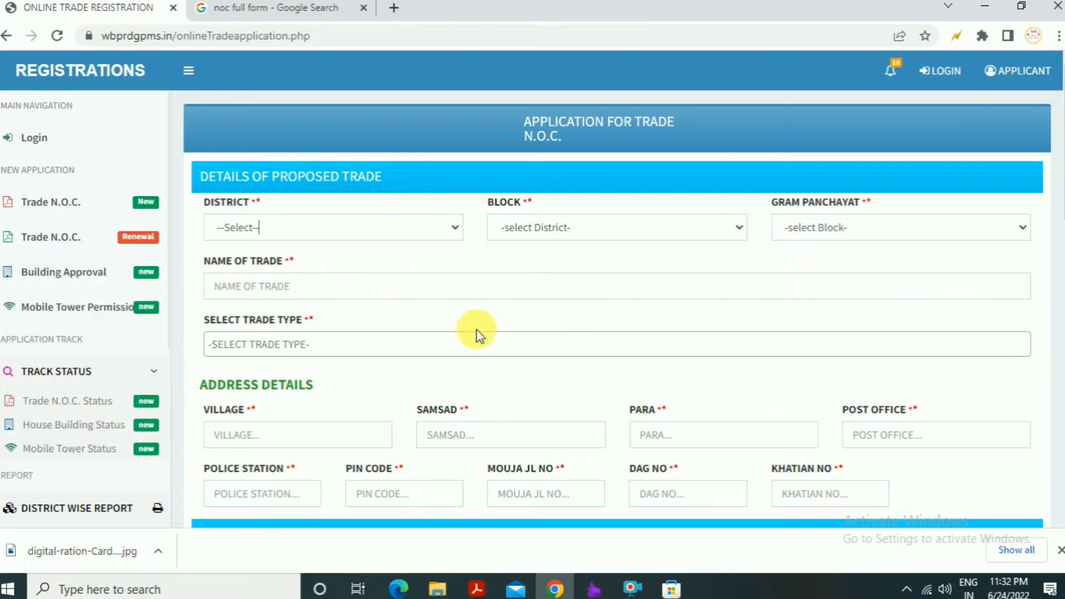
click(265, 347)
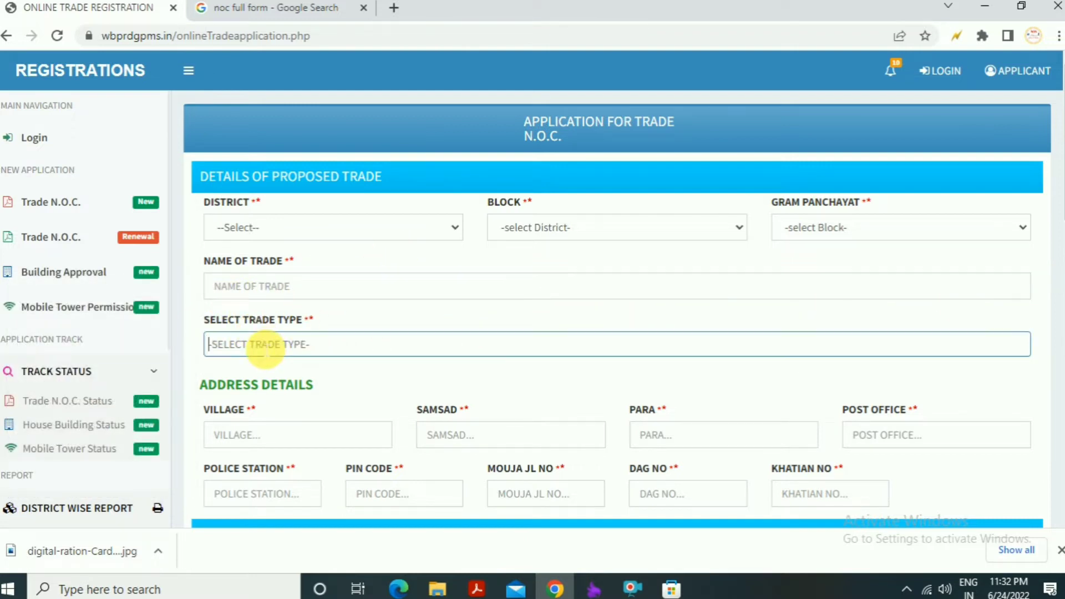
click(294, 346)
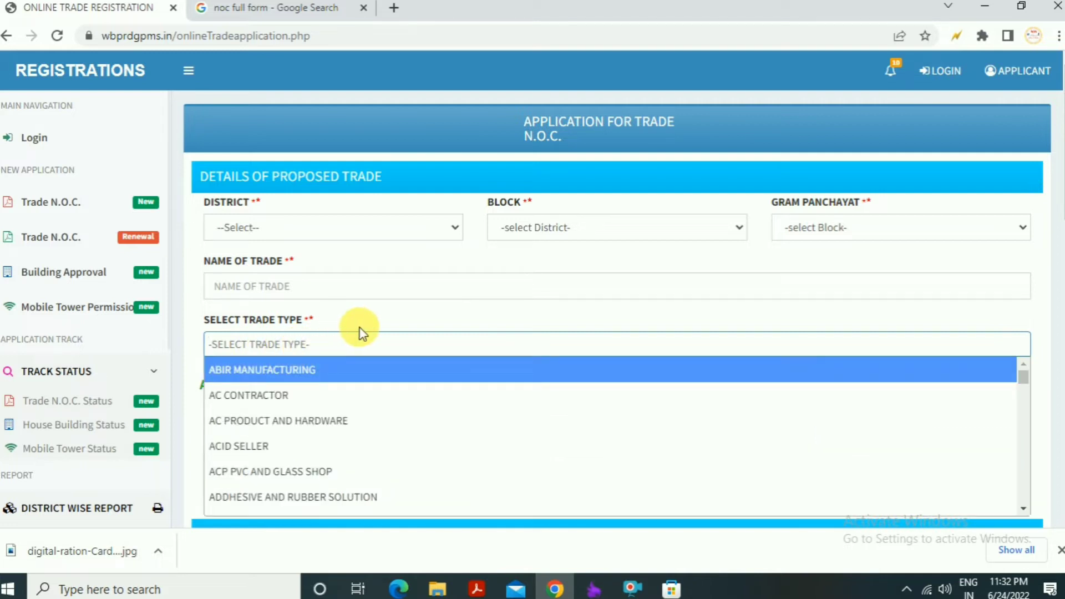
click(425, 304)
scroll(416, 305, down, 1)
scroll(416, 306, down, 3)
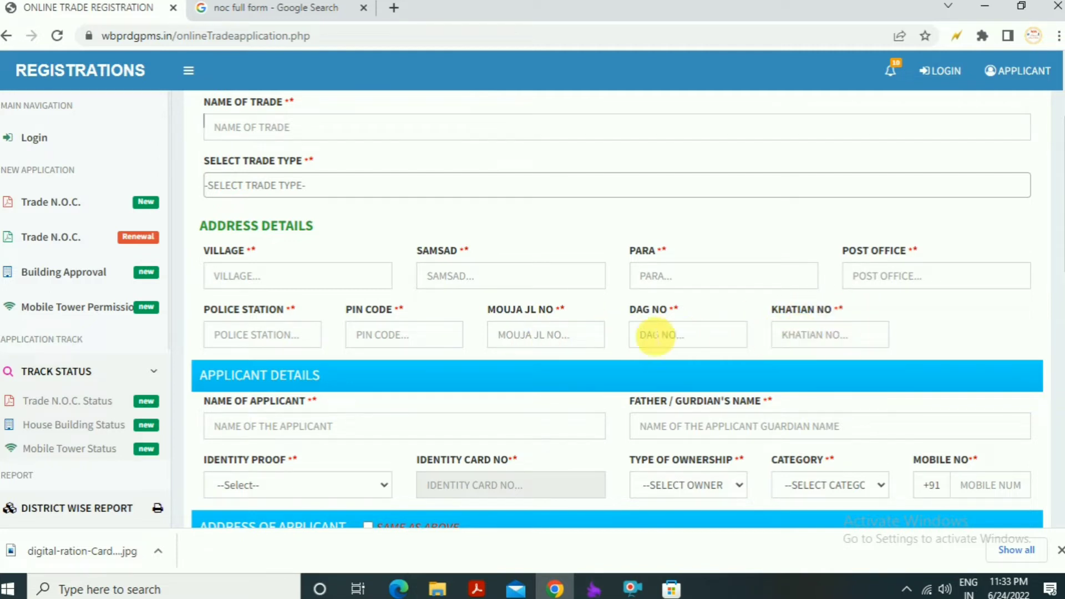
Set the applicant's identity proof to DRIVING LIC and activate the identity card number field.
scroll(688, 339, down, 2)
scroll(688, 340, down, 2)
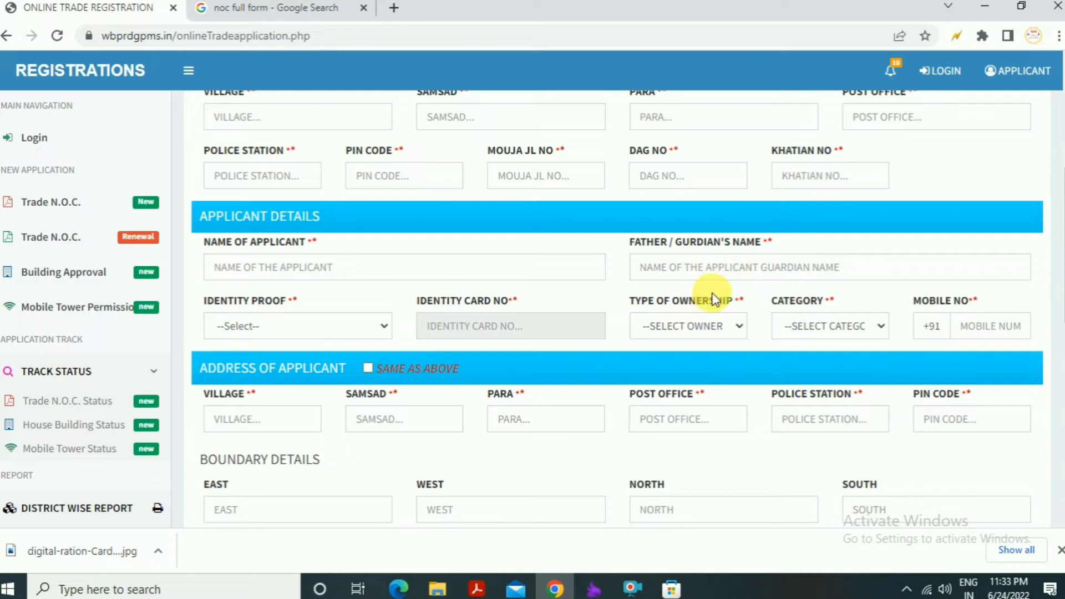
click(324, 326)
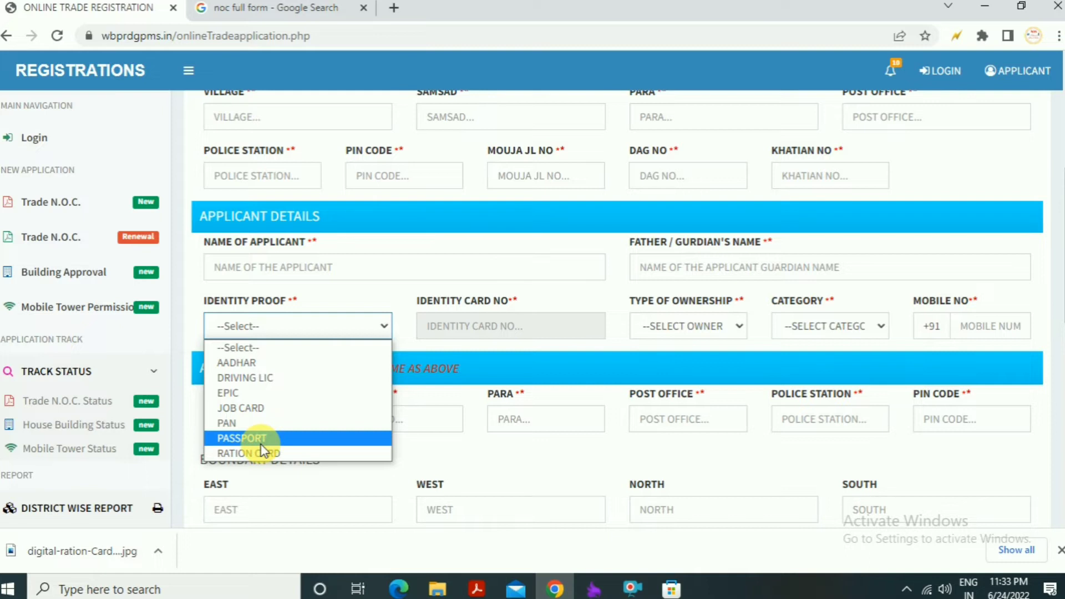
click(245, 377)
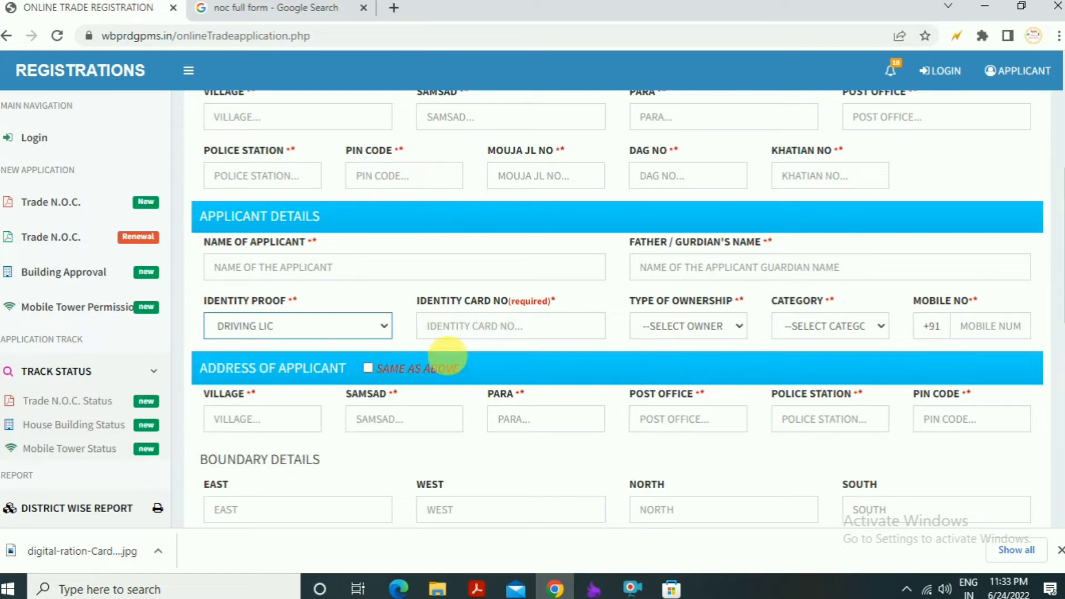
click(491, 330)
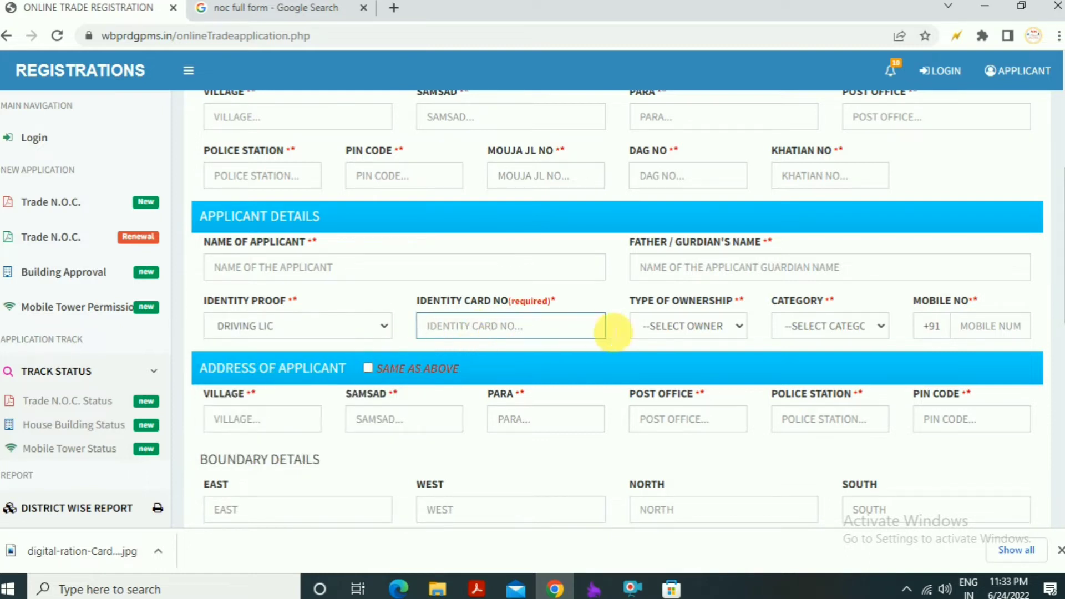
Set the type of ownership to PERSONAL, then view the category choices and activate the mobile number field.
click(688, 330)
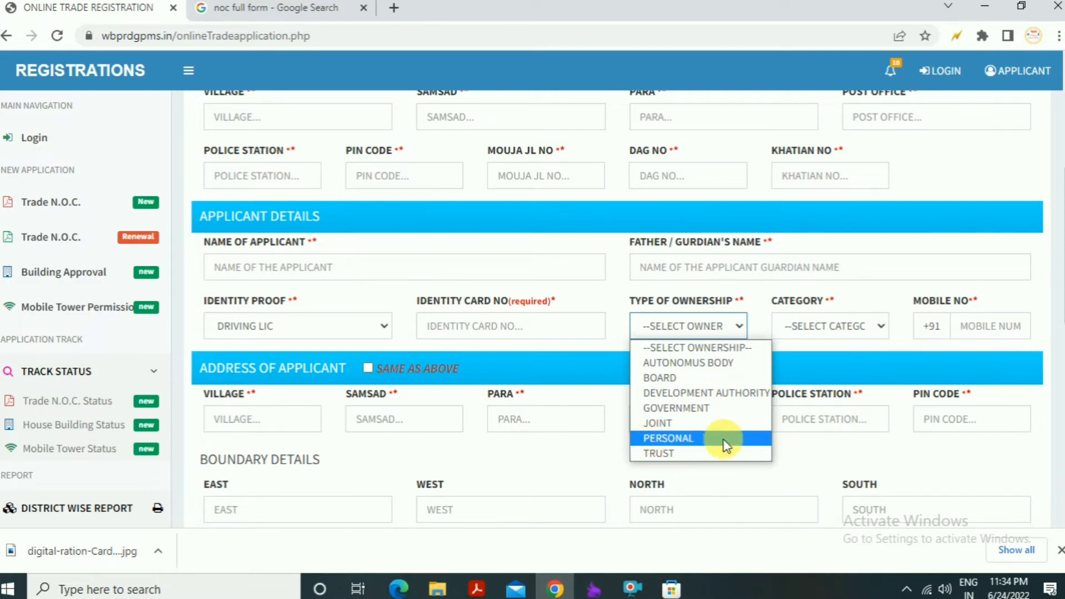
click(697, 444)
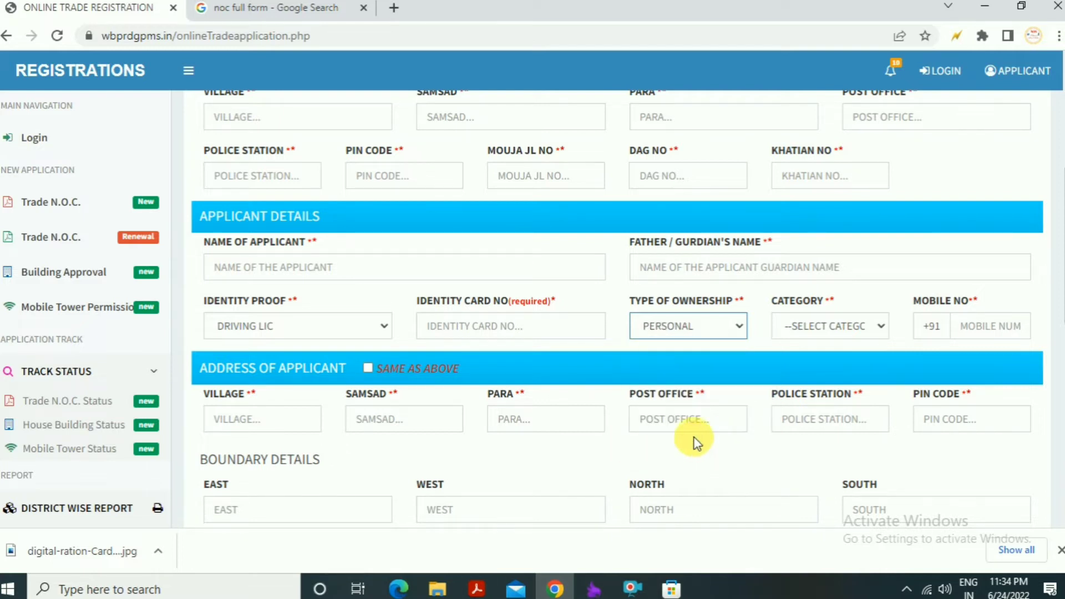
click(824, 331)
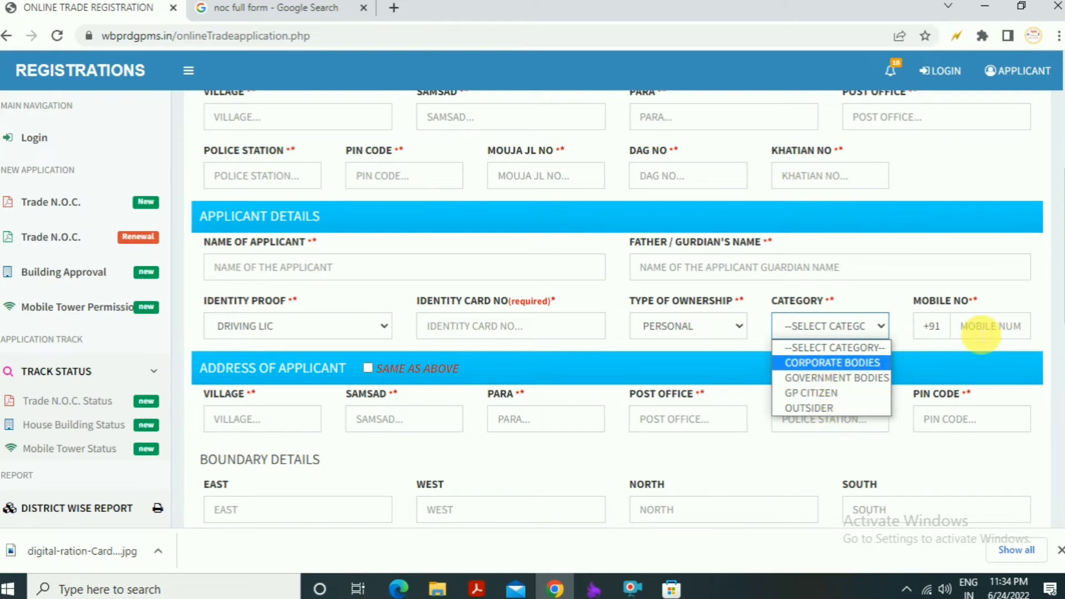
click(994, 303)
click(996, 326)
Examine the applicant address section with its same-as-above option and the boundary details fields.
scroll(360, 368, down, 1)
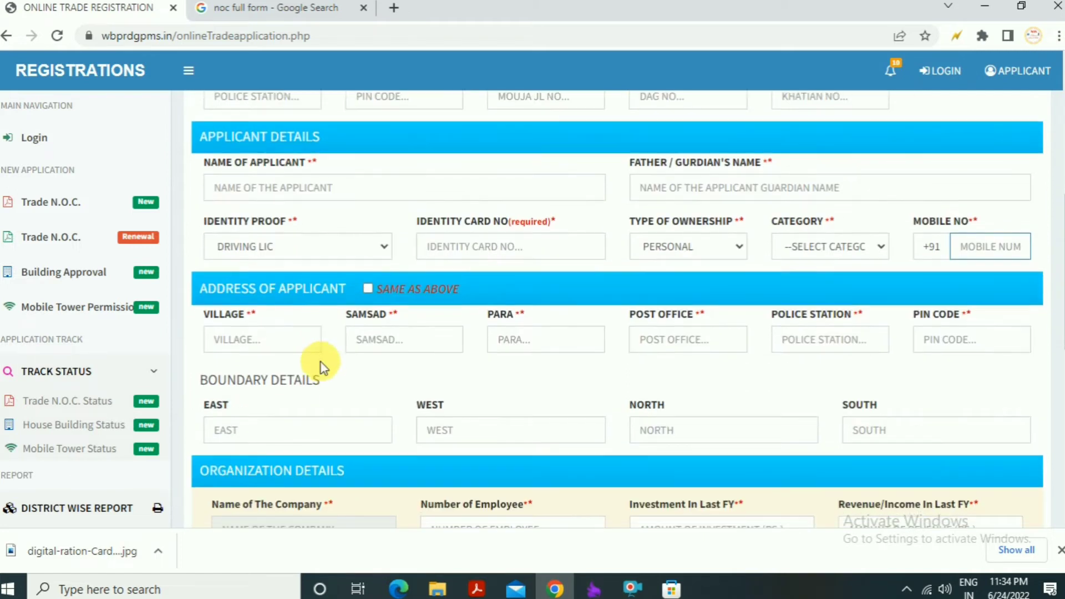
click(467, 289)
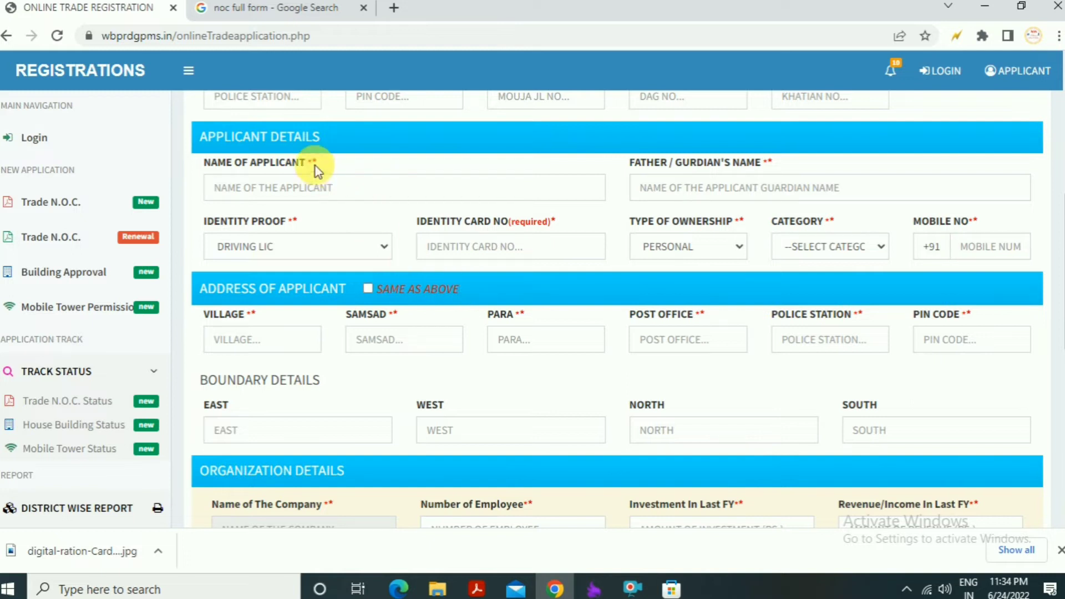
scroll(441, 360, up, 1)
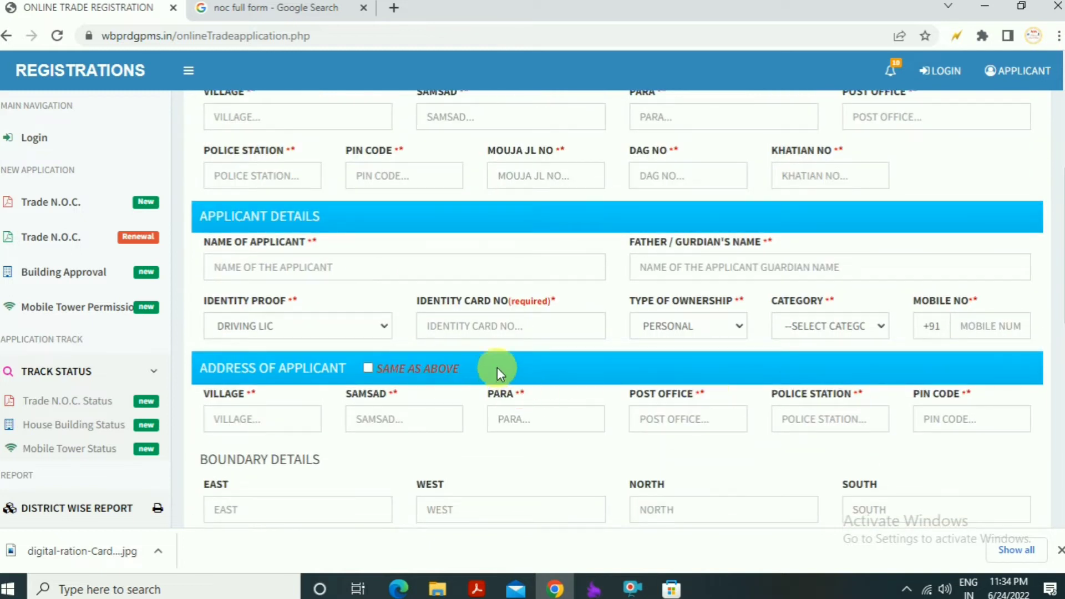
scroll(401, 381, down, 1)
scroll(392, 316, down, 1)
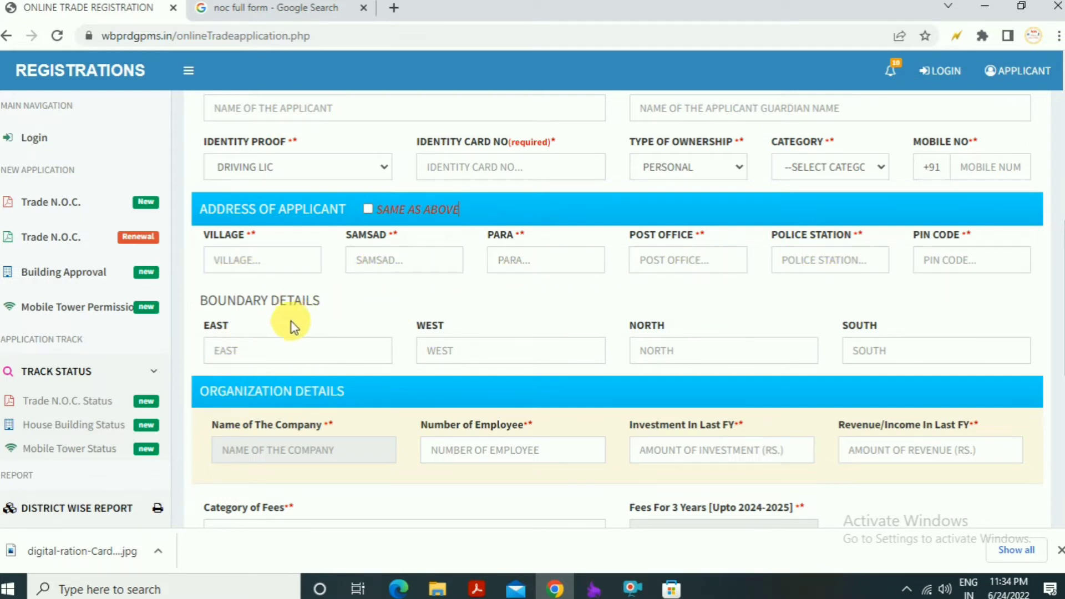
drag(320, 300, 214, 300)
click(210, 309)
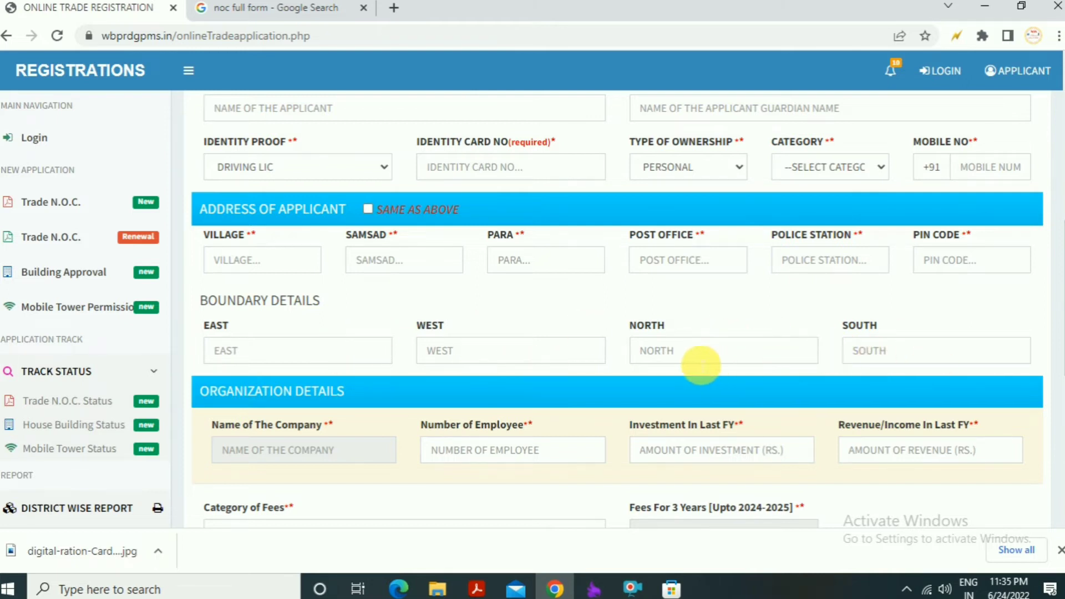
scroll(708, 365, down, 1)
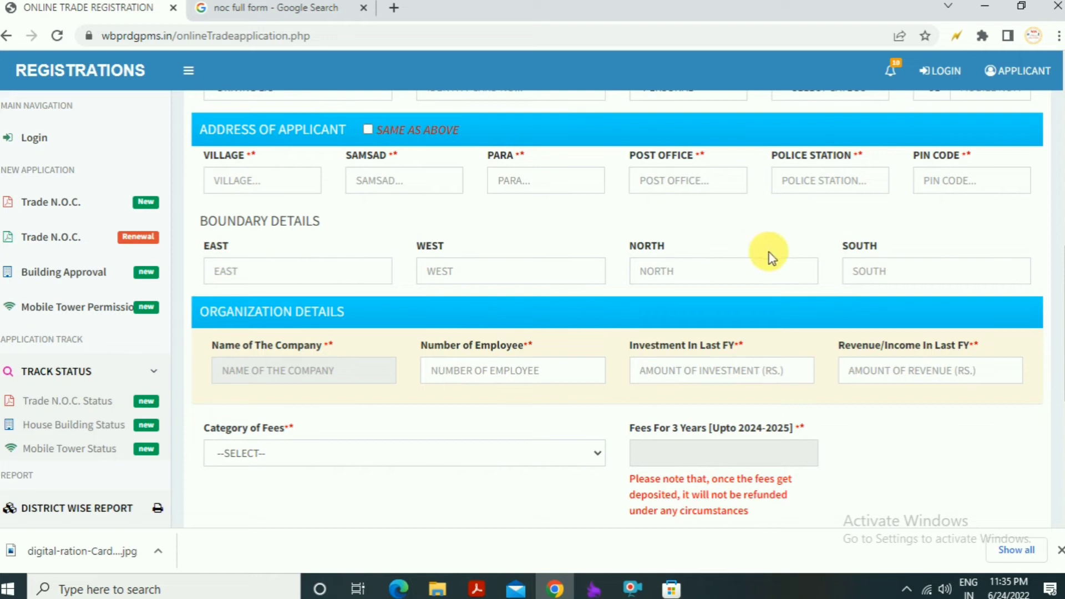
scroll(721, 267, down, 1)
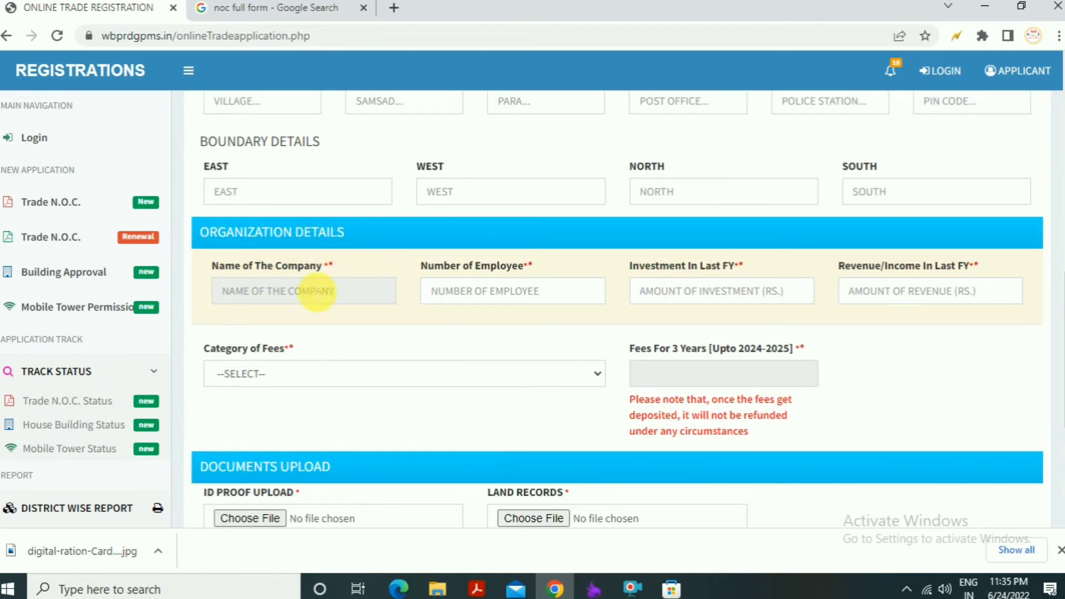
Recheck the trade name fields at the start of the form, and examine the organization's investment and revenue fields.
scroll(321, 283, up, 4)
scroll(311, 304, up, 4)
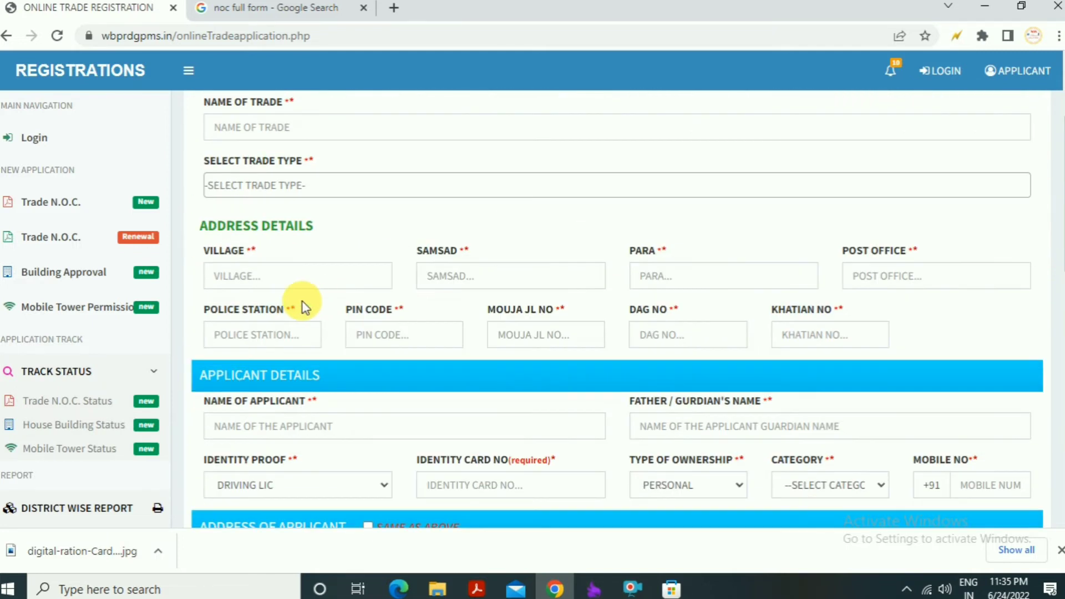
scroll(289, 302, down, 2)
scroll(275, 306, up, 2)
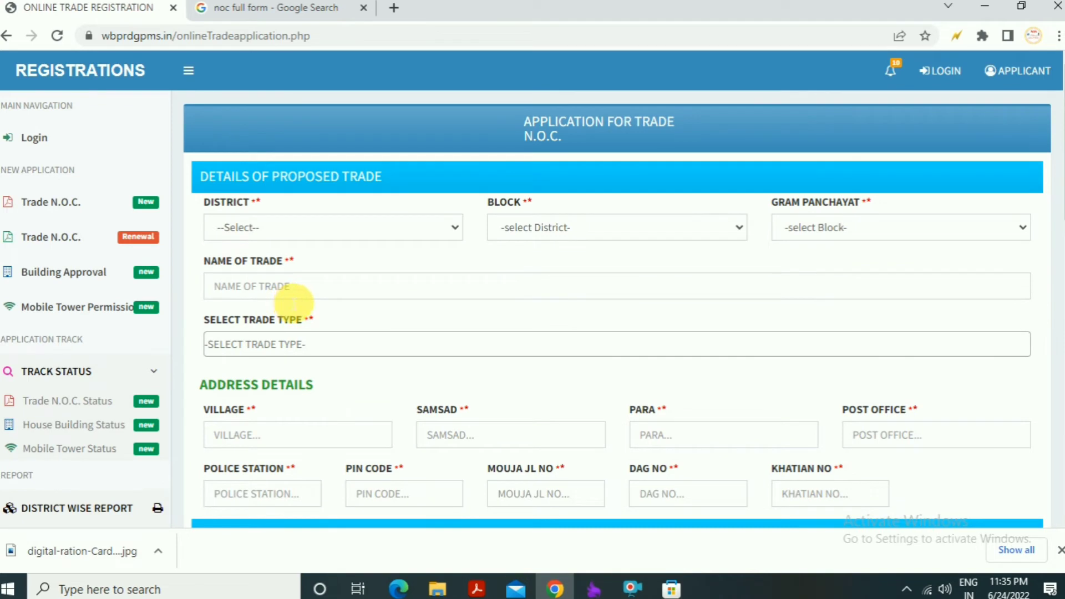
scroll(292, 303, down, 2)
scroll(339, 302, up, 2)
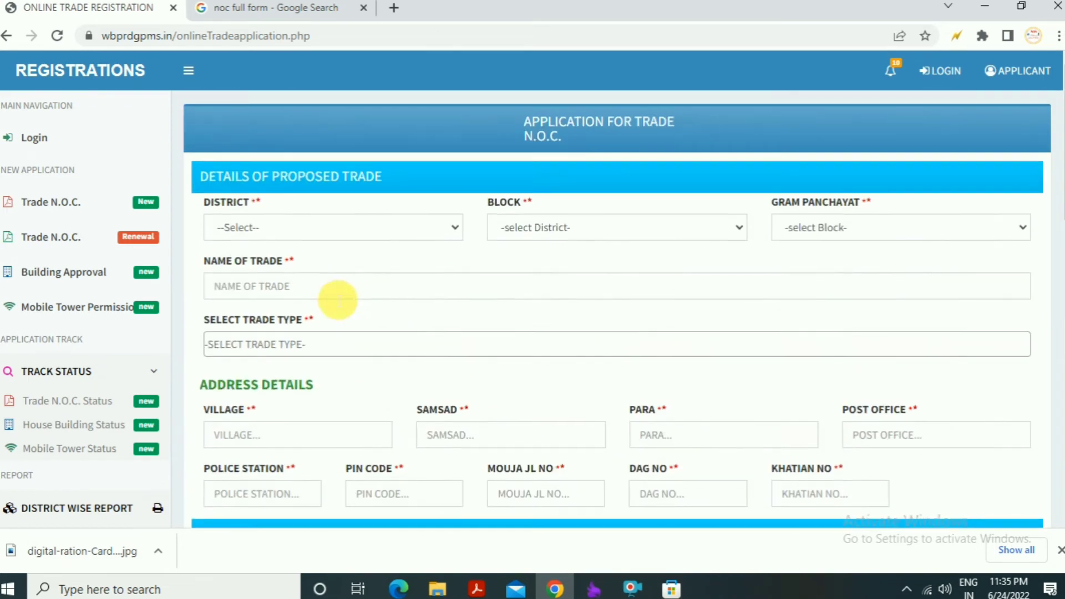
scroll(288, 294, down, 3)
scroll(287, 293, down, 6)
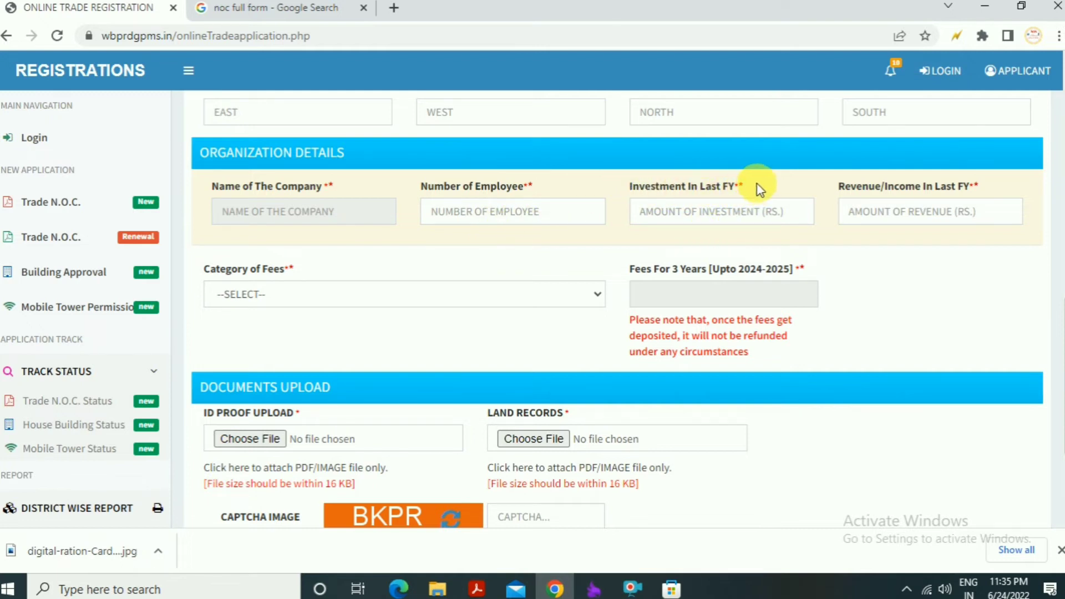
drag(759, 190, 644, 184)
click(788, 196)
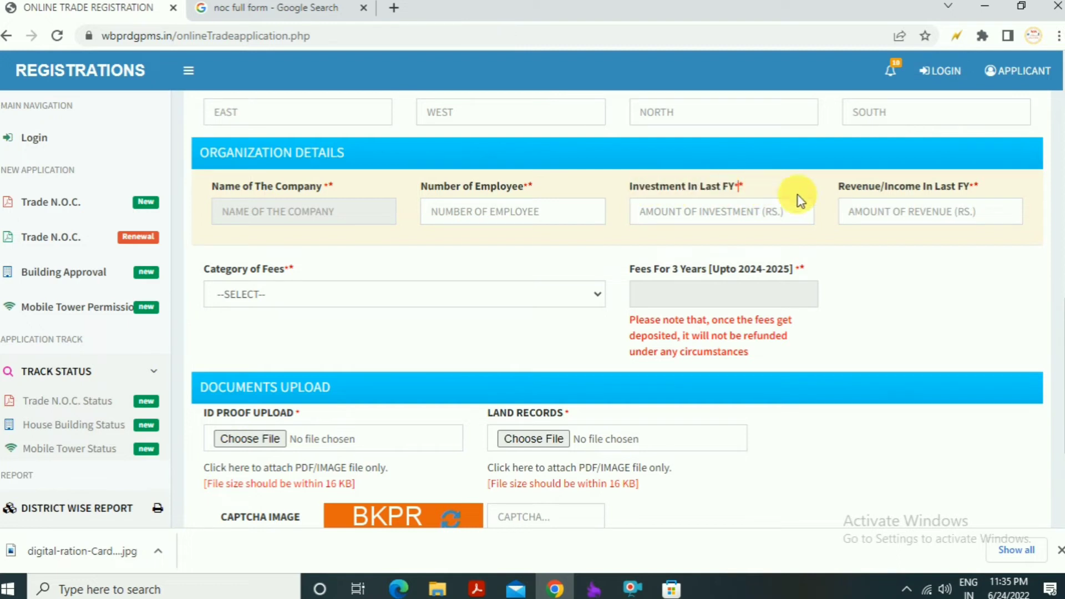
drag(990, 189, 834, 185)
click(884, 209)
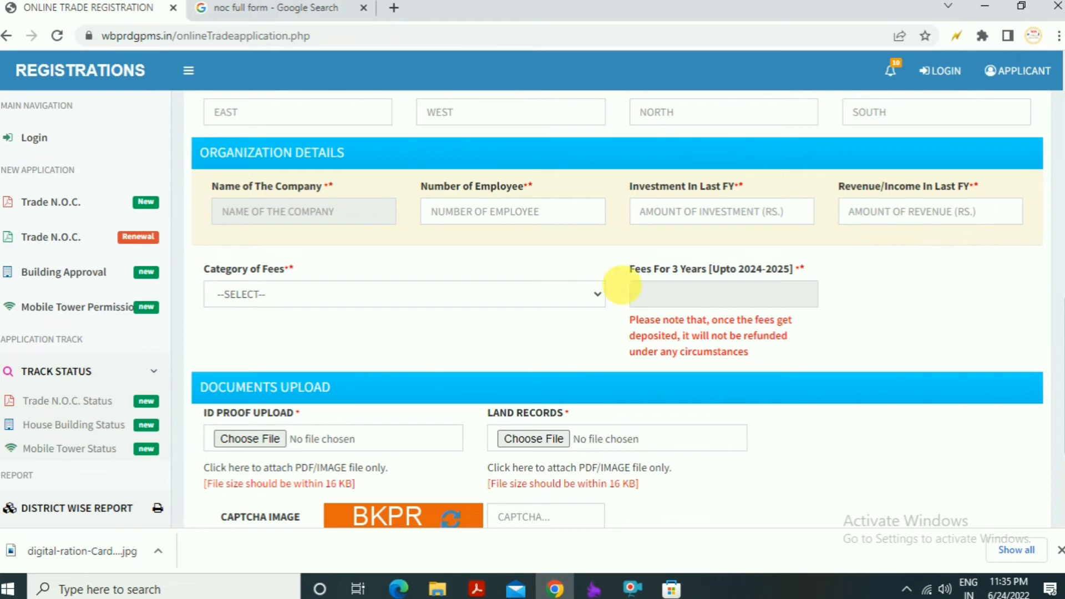
Set the category of fees to Not Paying Professional Tax.
scroll(244, 256, down, 1)
click(311, 225)
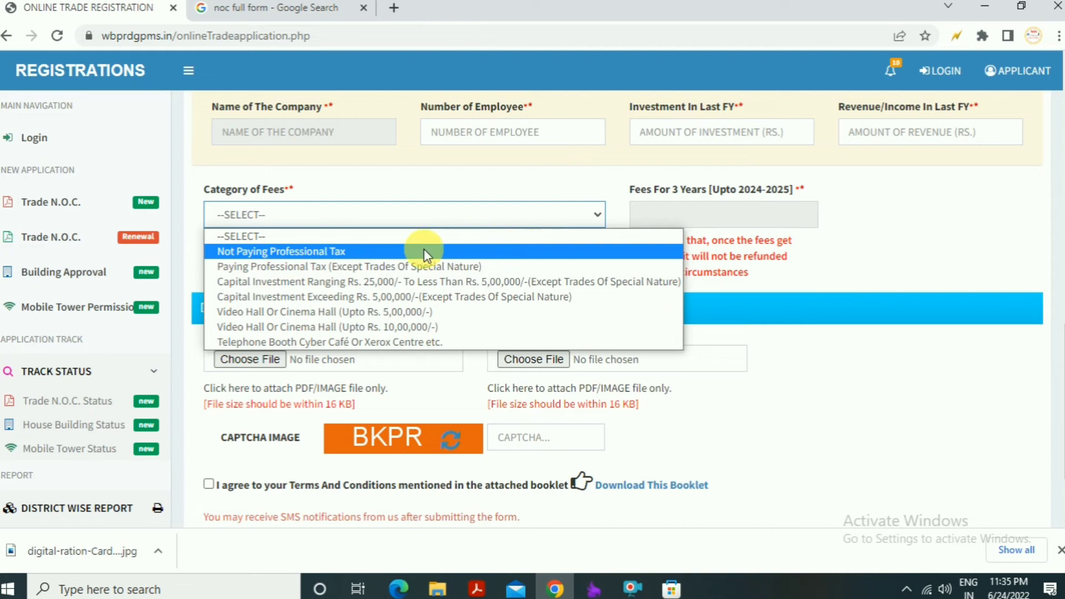
click(405, 251)
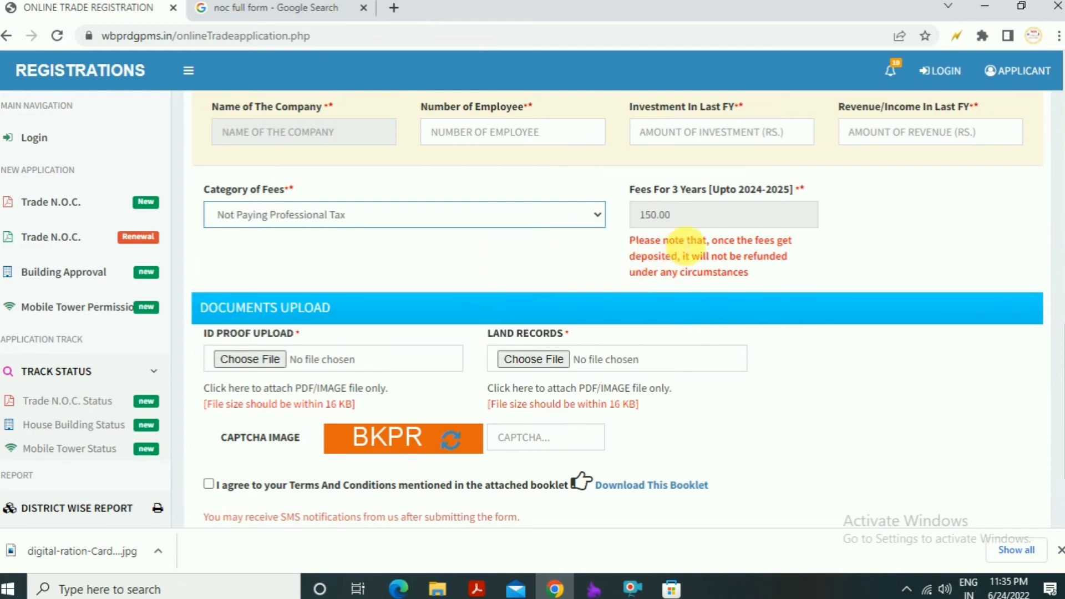
Try the Paying Professional Tax fee category, set the category to Telephone Booth Cyber Café Or Xerox Centre etc., and read the fee refund note.
click(398, 221)
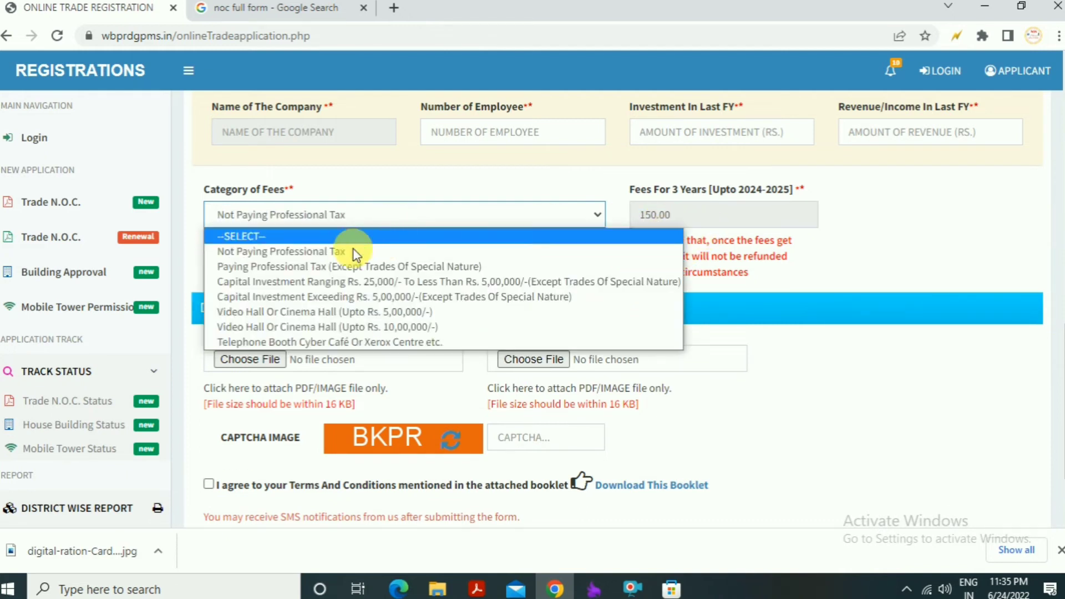
click(319, 267)
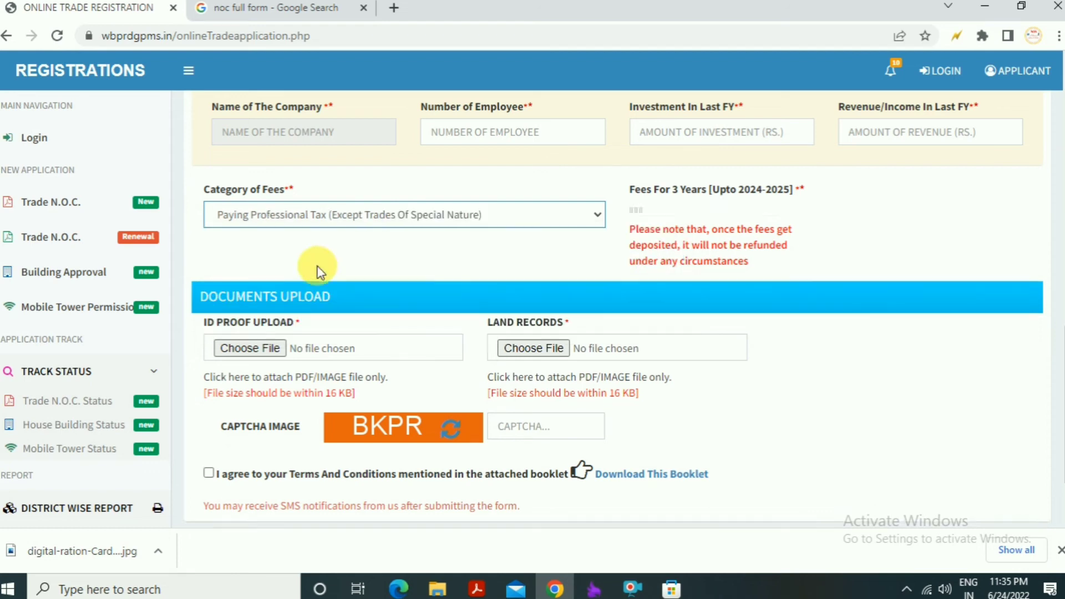
click(527, 221)
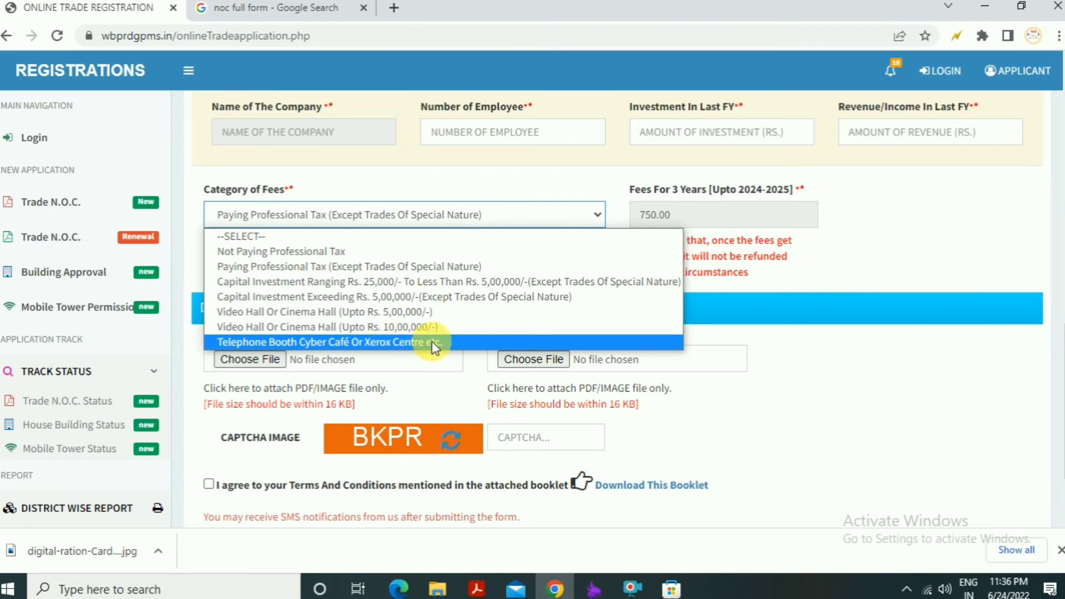
click(455, 339)
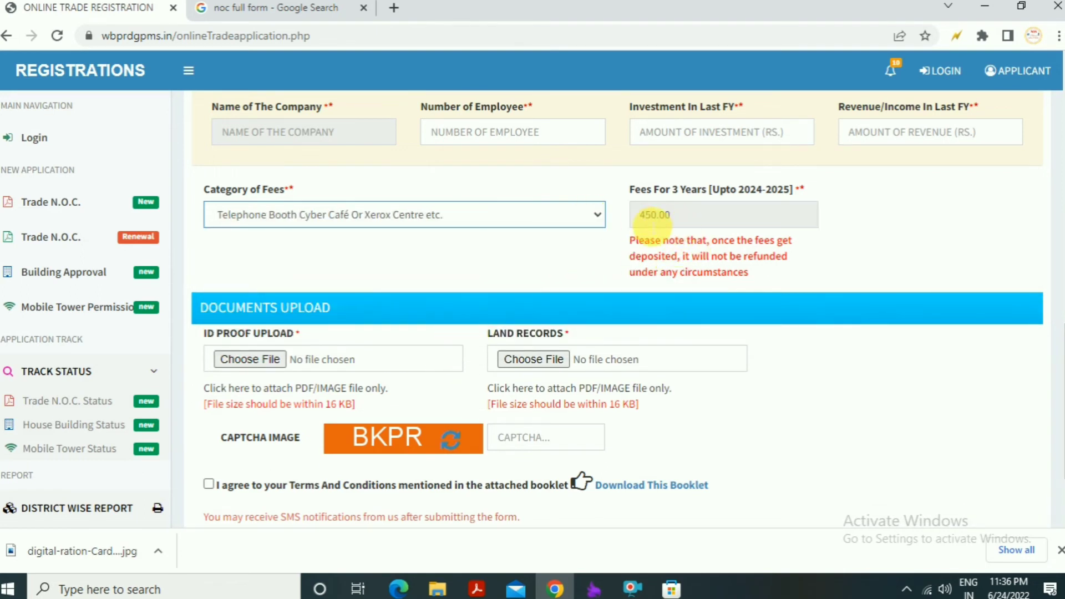
drag(630, 240, 749, 286)
click(750, 285)
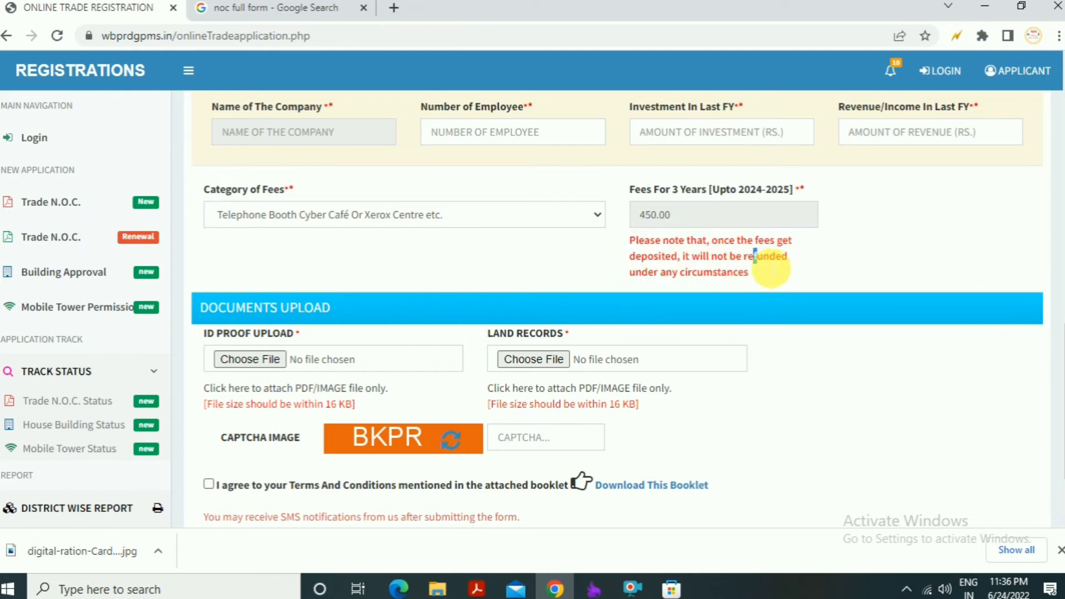
Examine the documents upload section, including the ID proof file size limit and the land records requirement.
scroll(746, 269, down, 2)
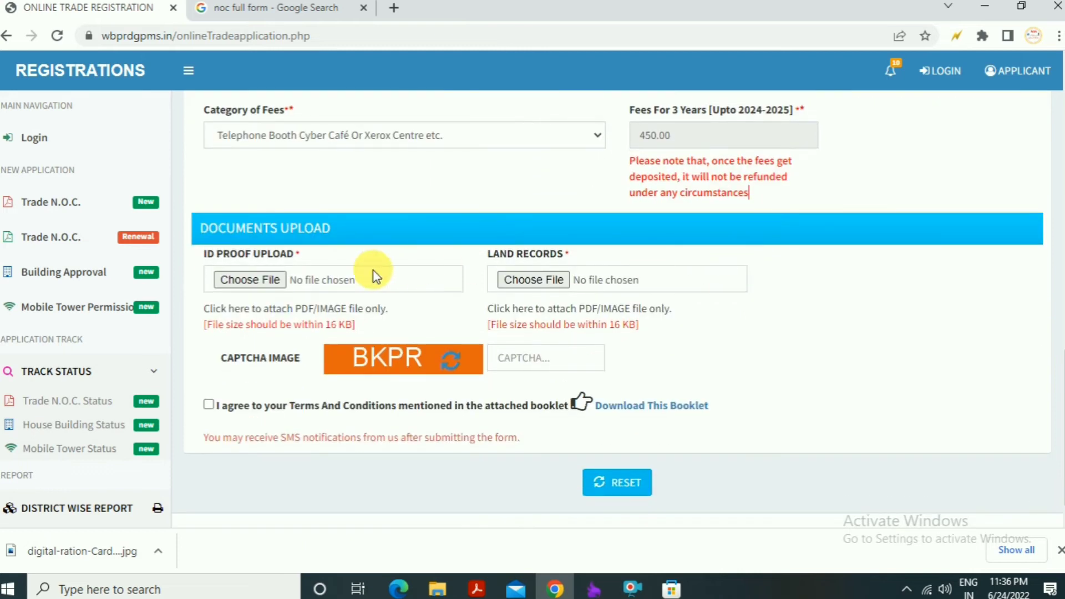
scroll(285, 238, down, 1)
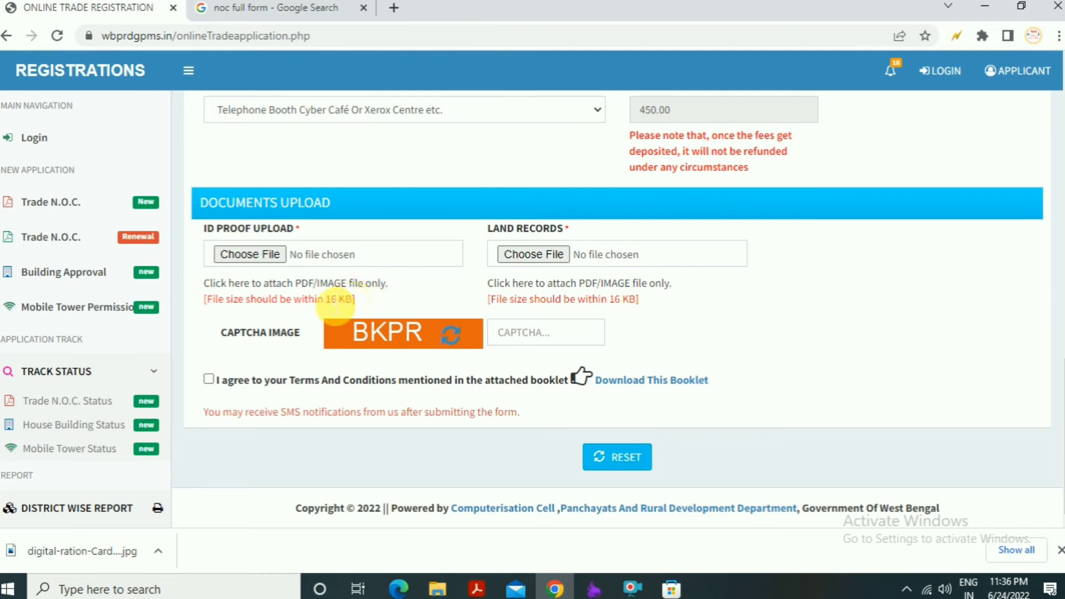
drag(324, 300, 271, 299)
click(410, 294)
triple_click(476, 221)
click(578, 231)
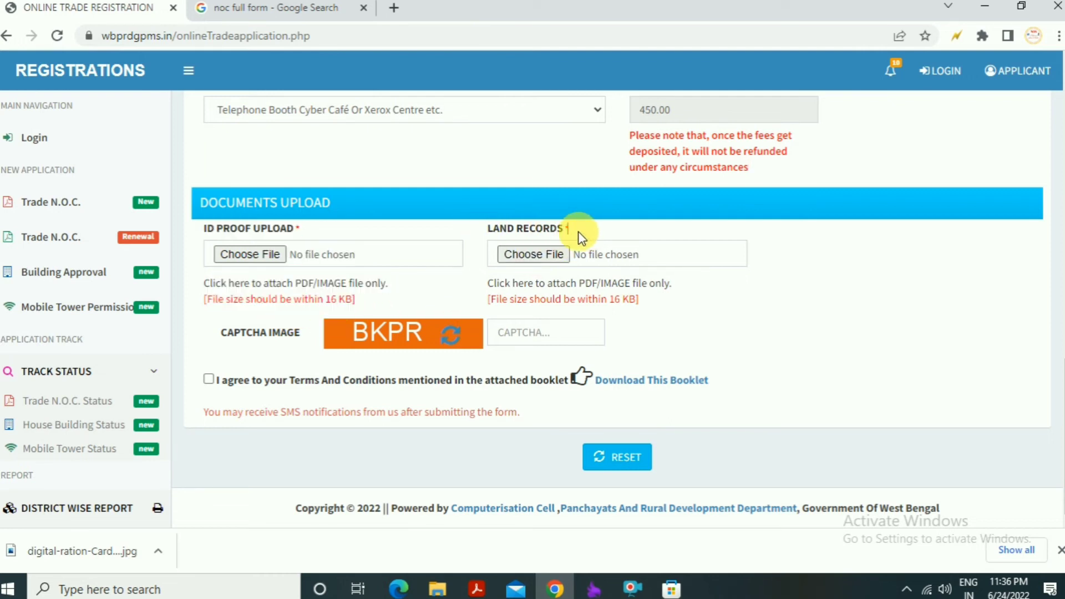
drag(557, 228, 518, 228)
click(592, 229)
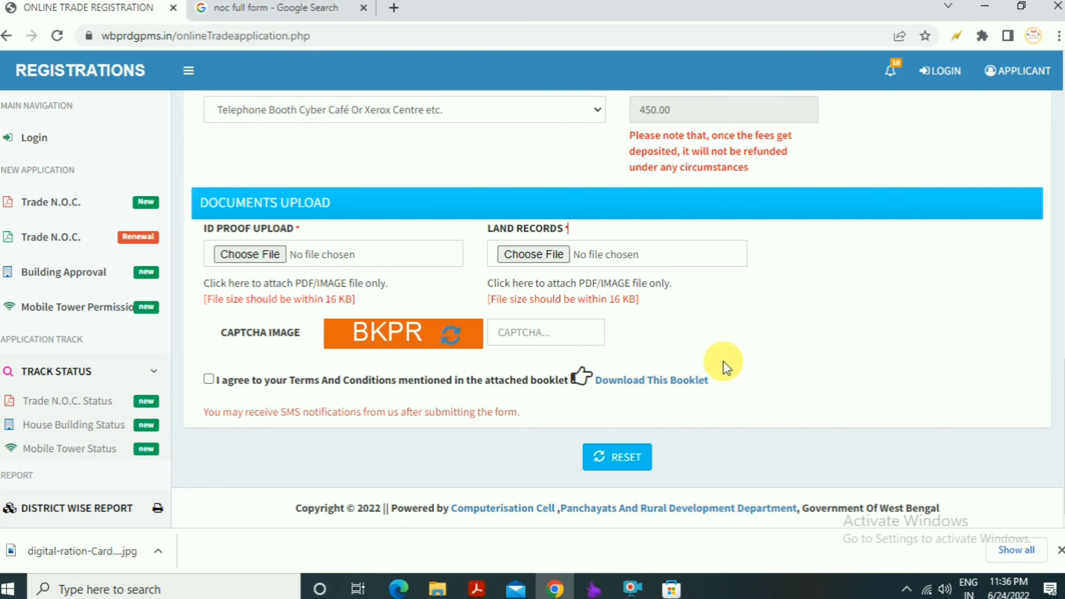
Review the whole application form, from the proposed trade and address details to the organization details, fee category and document uploads.
scroll(725, 367, up, 1)
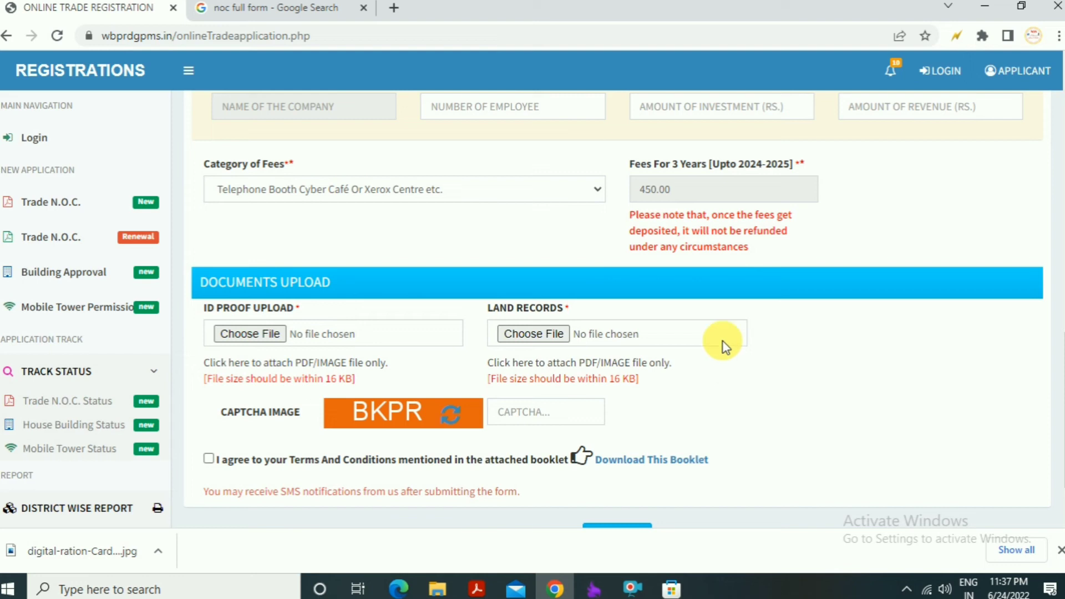
scroll(418, 308, up, 4)
scroll(593, 274, up, 4)
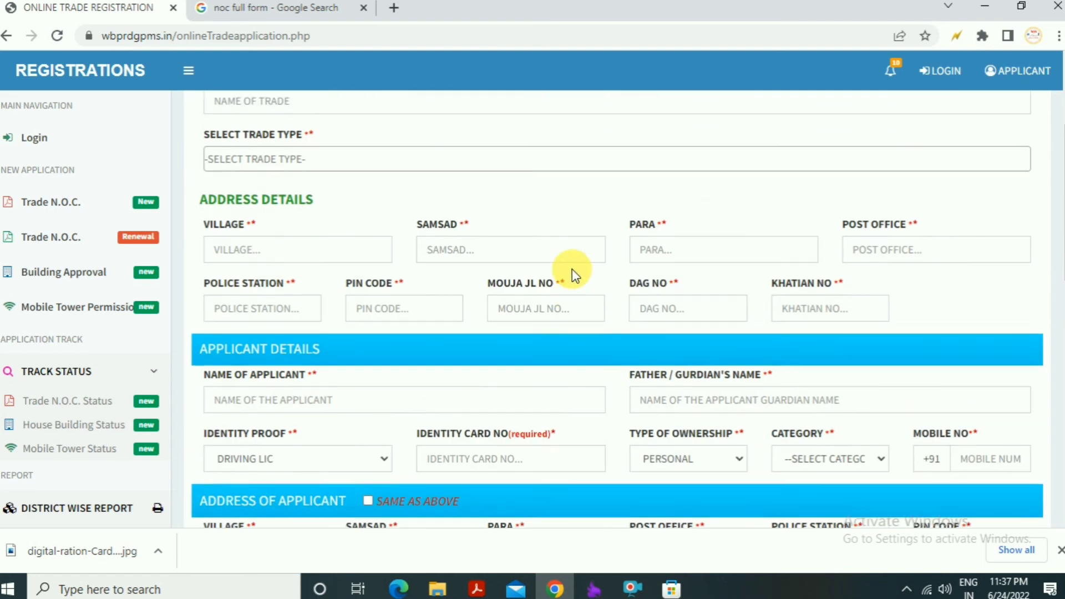
scroll(673, 324, down, 6)
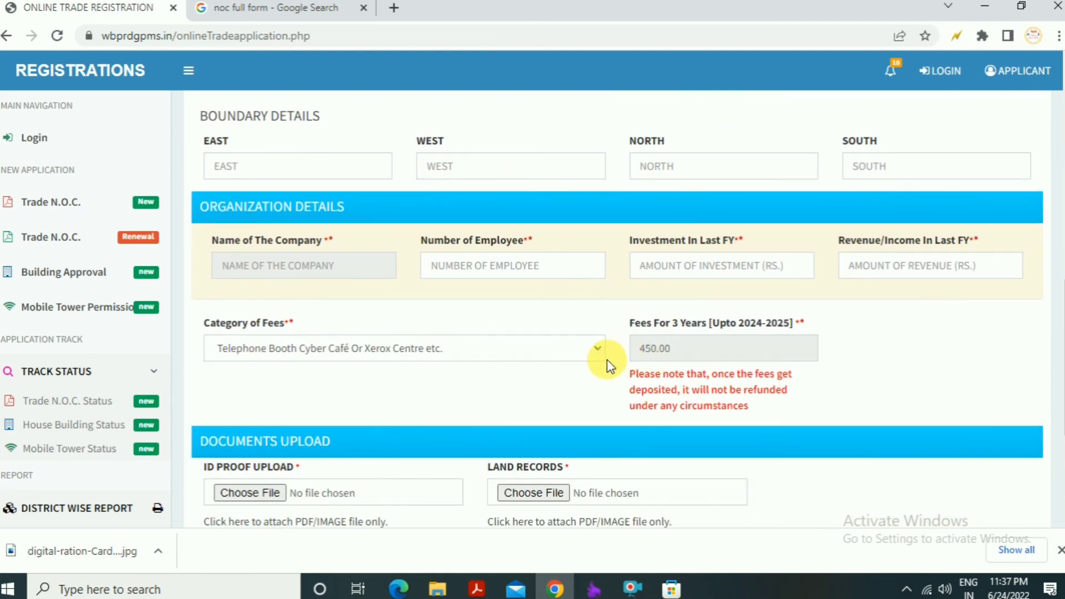
scroll(607, 359, up, 8)
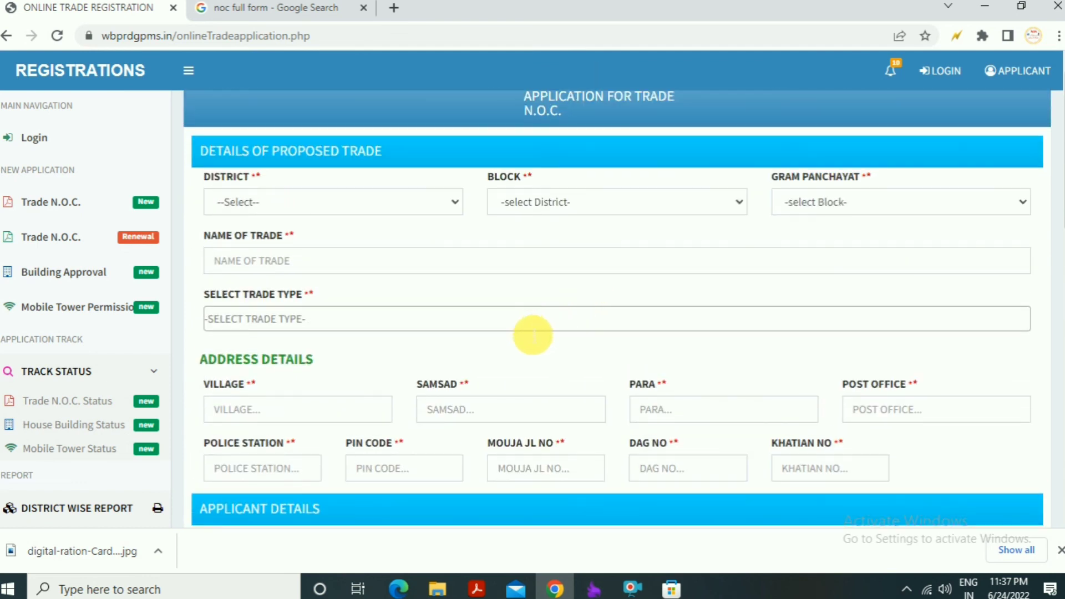
scroll(532, 335, down, 8)
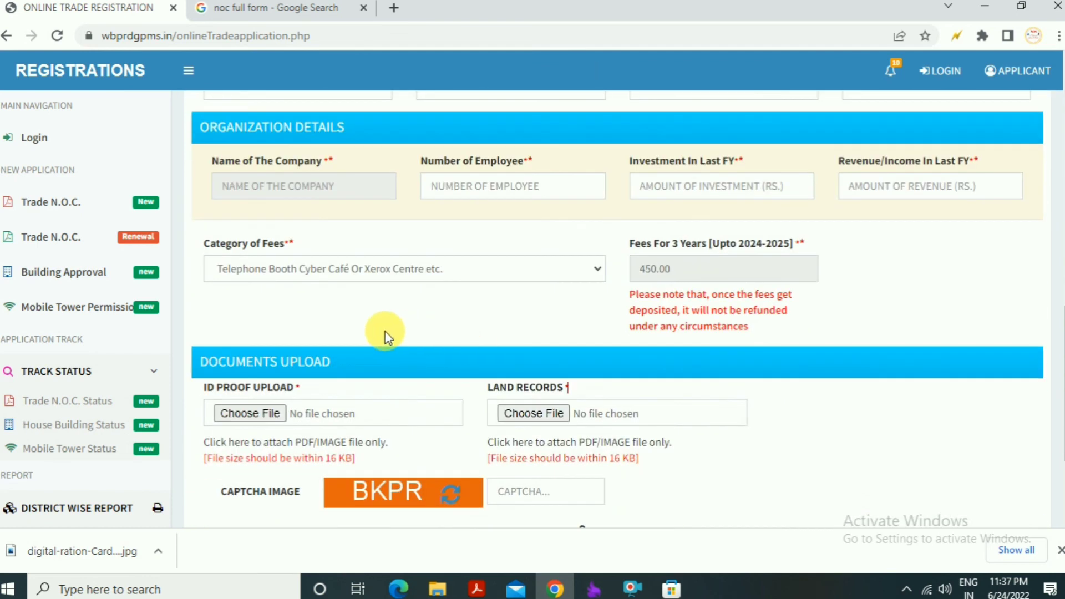
scroll(385, 336, up, 8)
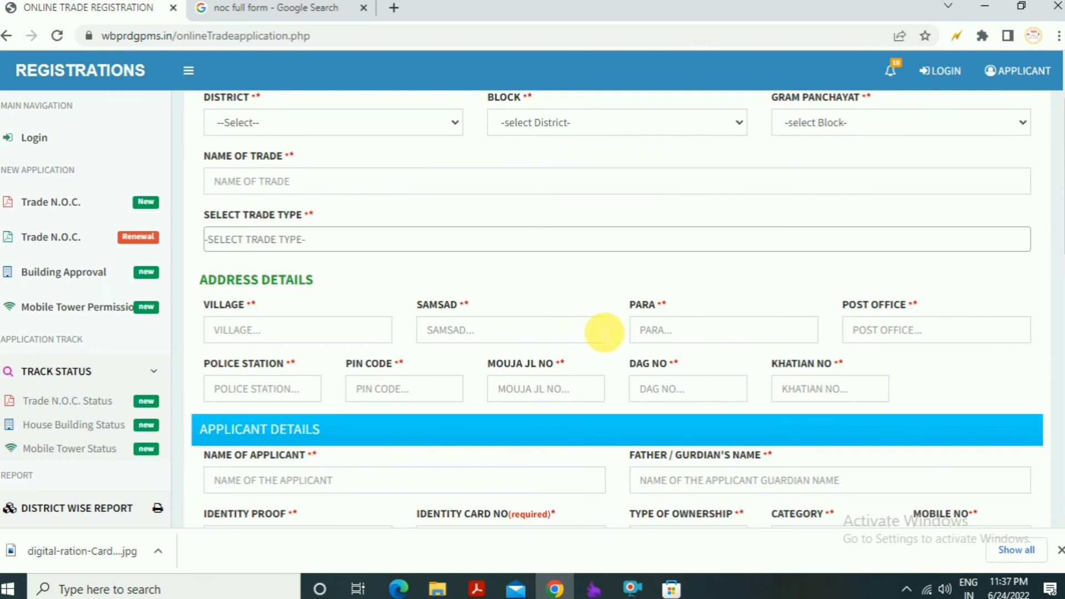
scroll(604, 332, down, 8)
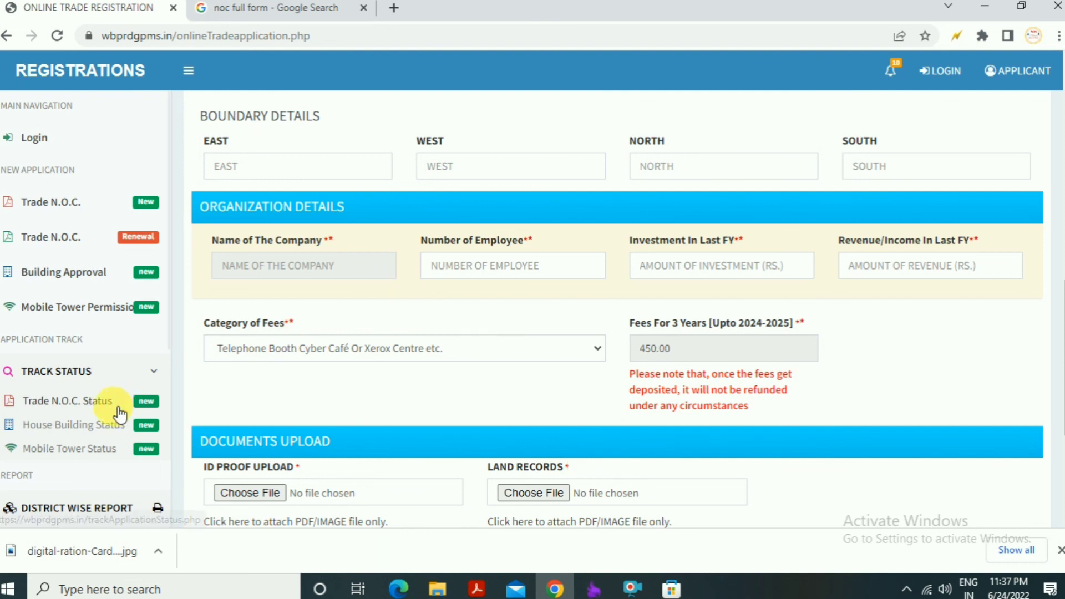
Open the Trade N.O.C. application status page and try its search with the acknowledgement number field left empty.
click(80, 406)
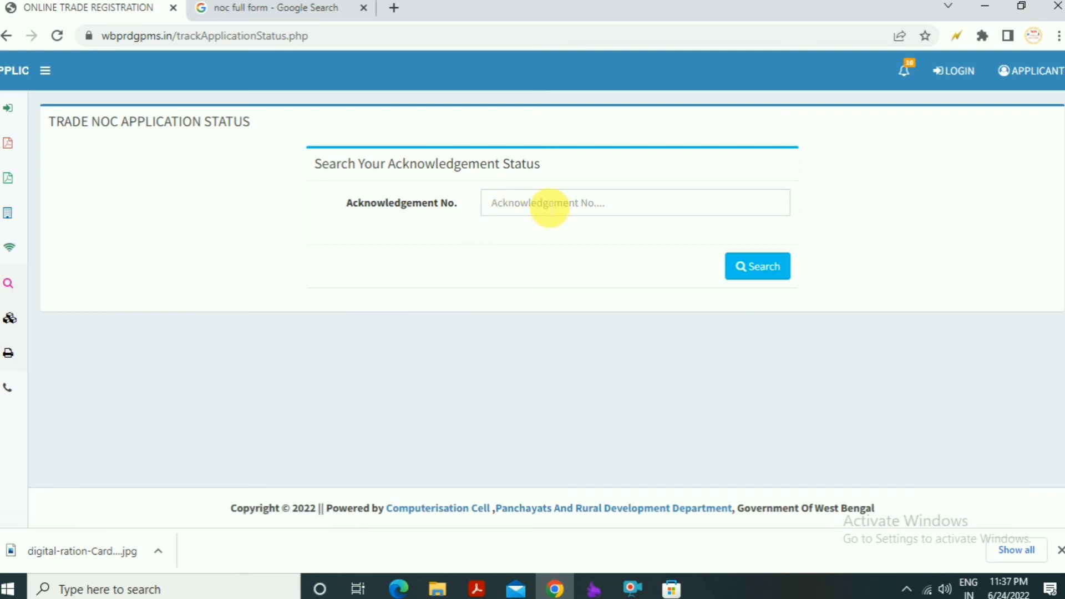
click(525, 208)
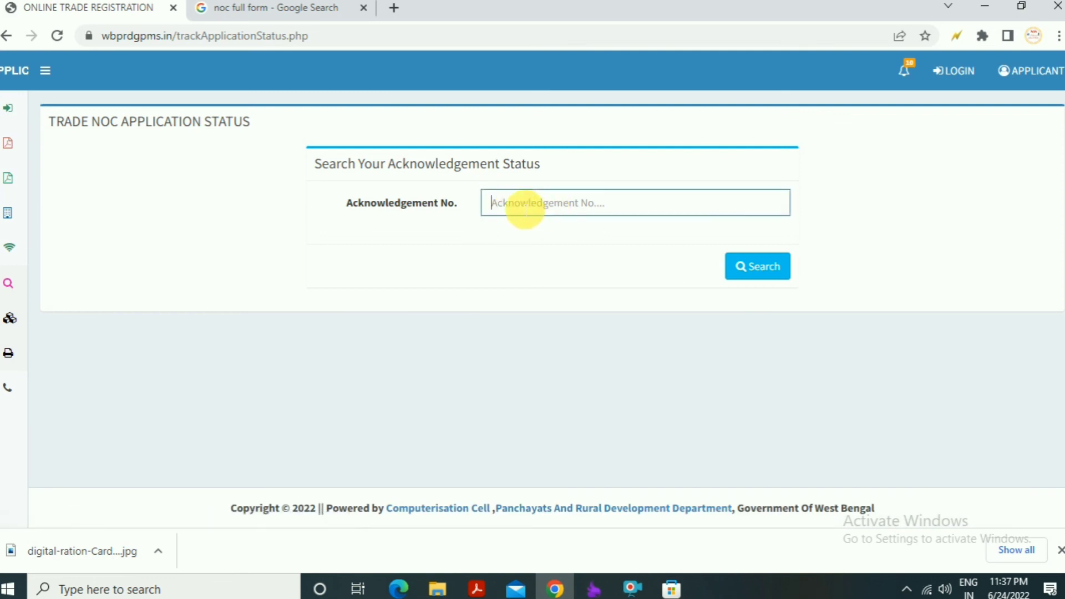
click(769, 267)
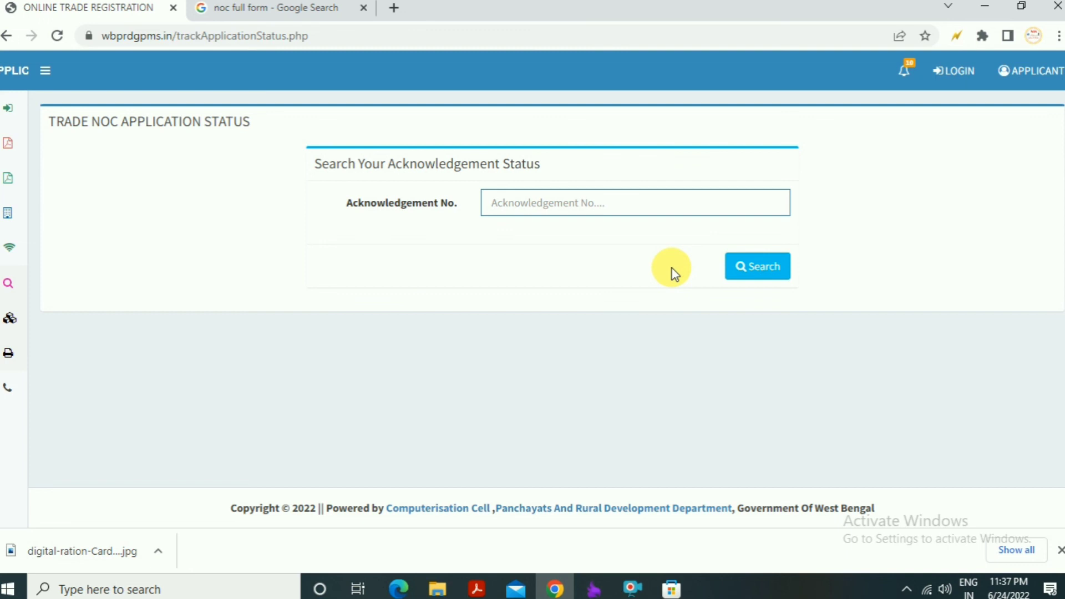